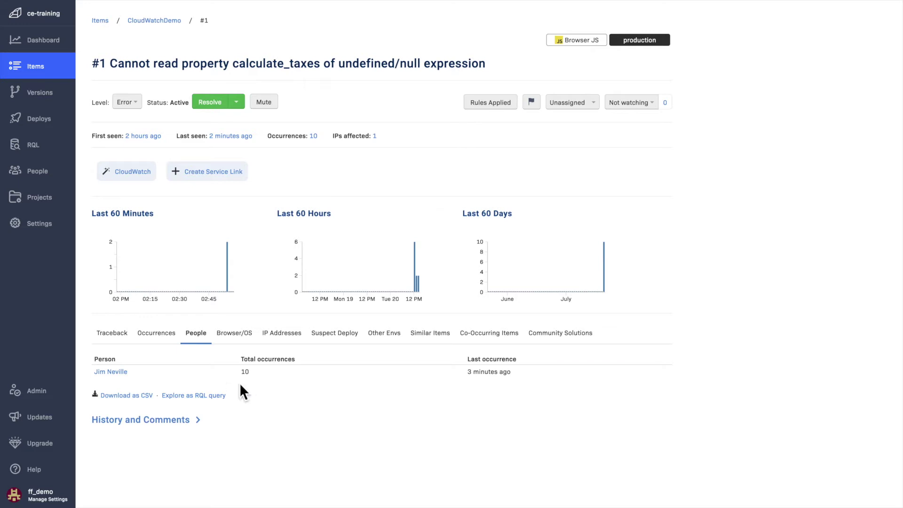
- Open the most recent occurrence from the occurrences list of the calculate_taxes error item
{"action": "left_click", "coordinate": [153, 334]}
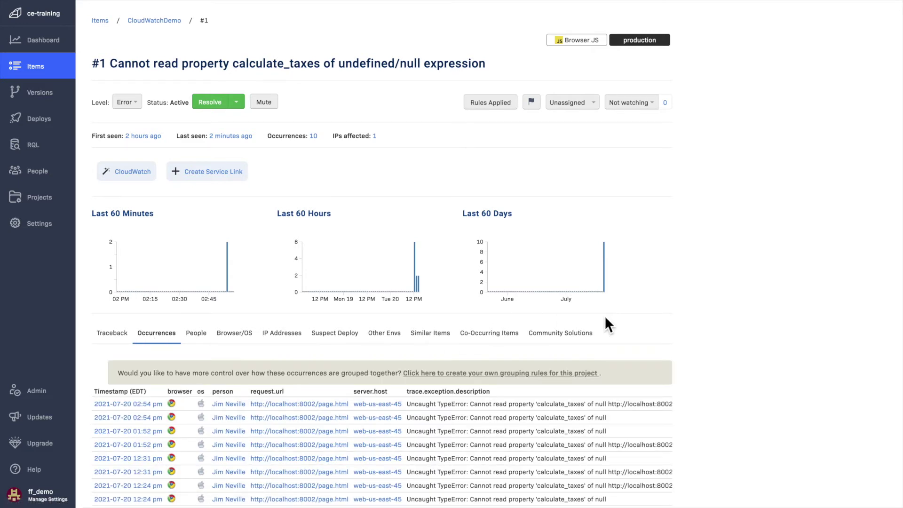
{"action": "scroll", "coordinate": [606, 324], "scroll_direction": "down", "scroll_amount": 5}
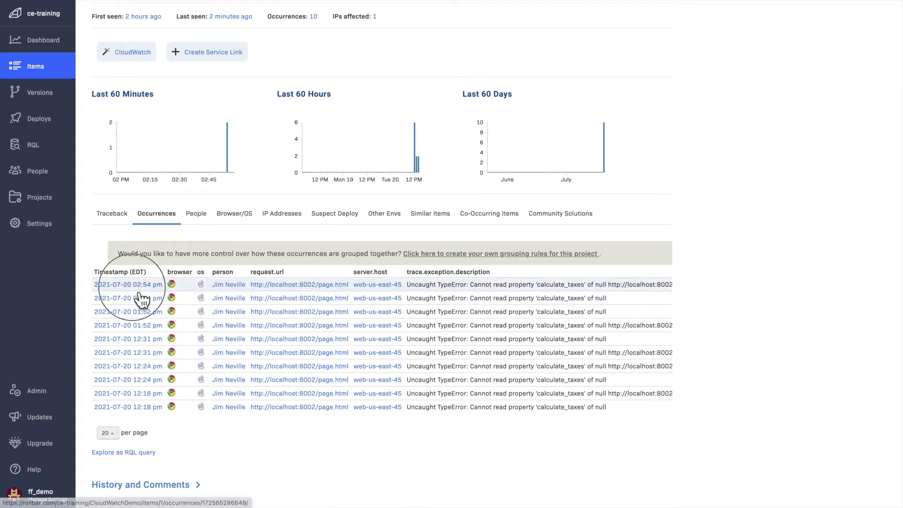
{"action": "left_click", "coordinate": [671, 281]}
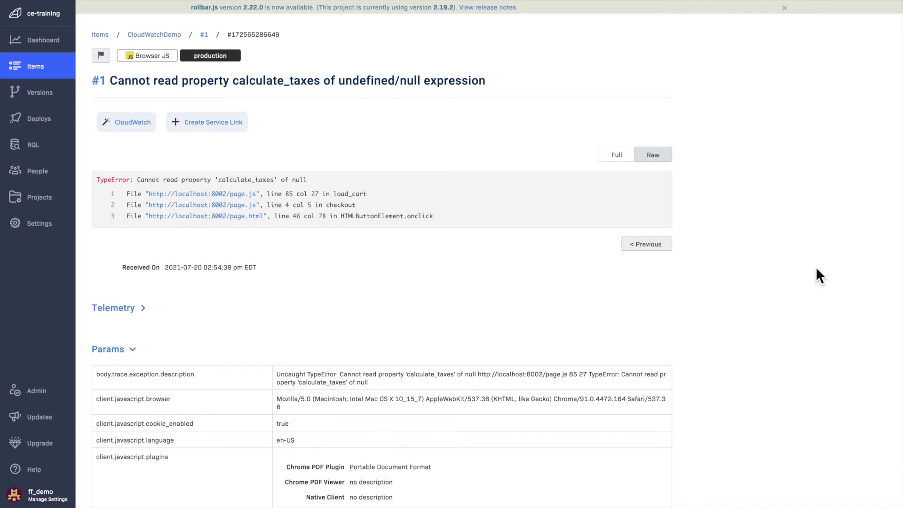
- Examine the full traceback including the code of the checkout frame, and return to the raw traceback
{"action": "left_click", "coordinate": [630, 159]}
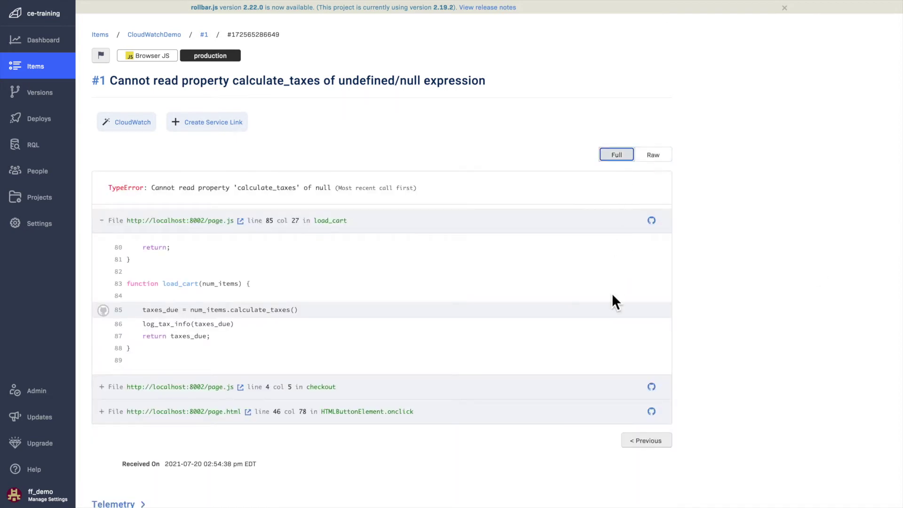
{"action": "scroll", "coordinate": [743, 348], "scroll_direction": "down", "scroll_amount": 3}
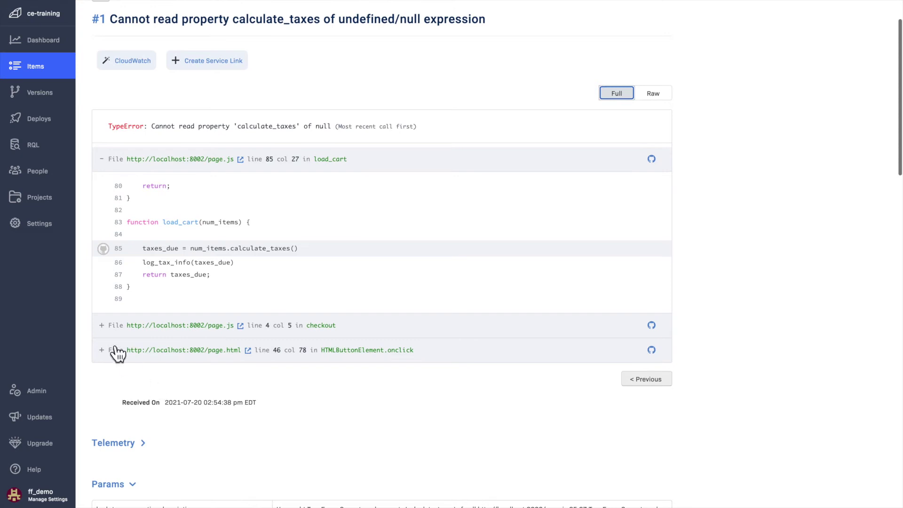
{"action": "left_click", "coordinate": [111, 331]}
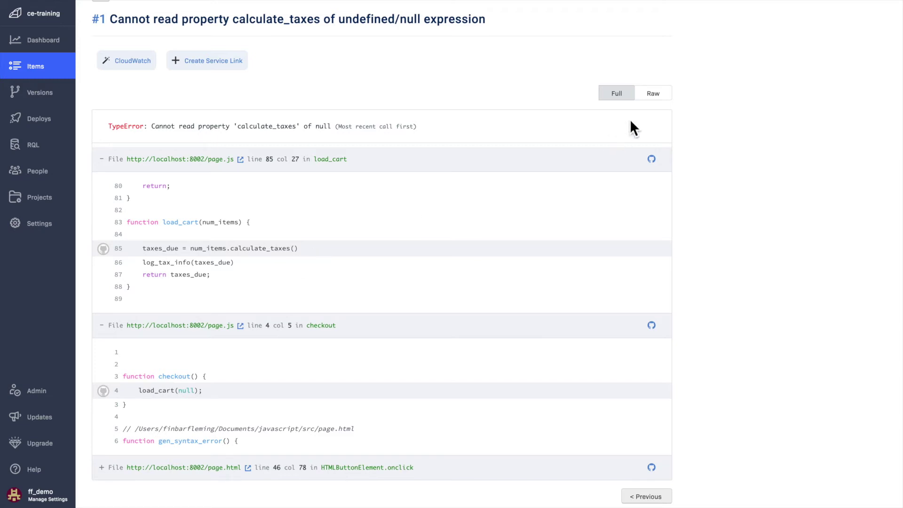
{"action": "left_click", "coordinate": [659, 98]}
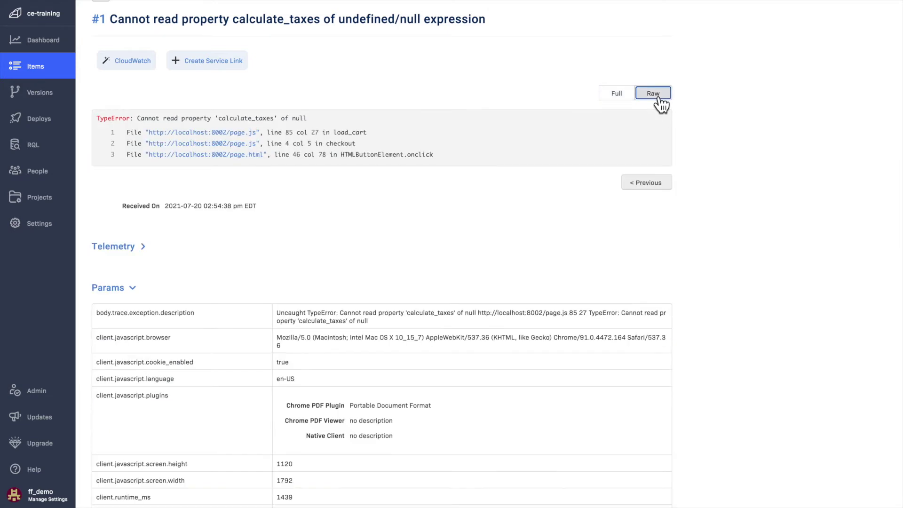
- Review the occurrence's telemetry events, collapse them, and look through the params table down to the custom trace ID
{"action": "left_click", "coordinate": [121, 250]}
{"action": "scroll", "coordinate": [313, 337], "scroll_direction": "down", "scroll_amount": 2}
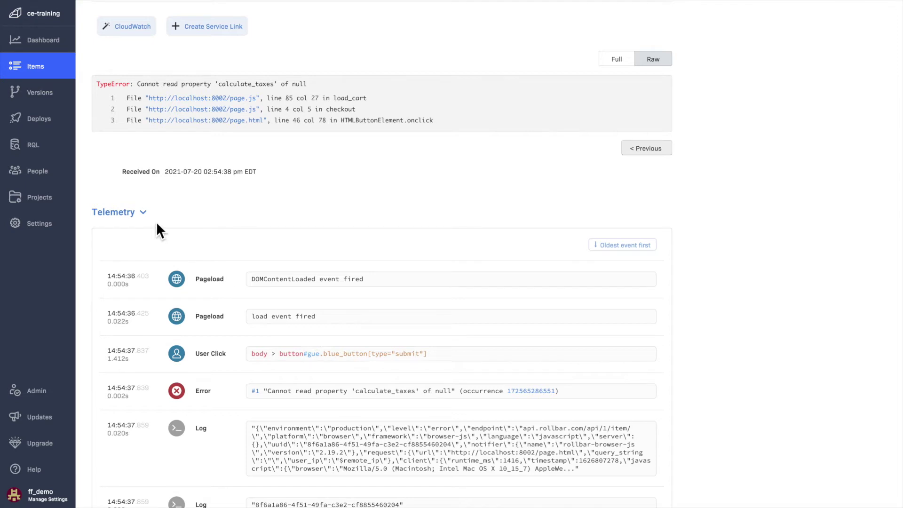
{"action": "left_click", "coordinate": [143, 213]}
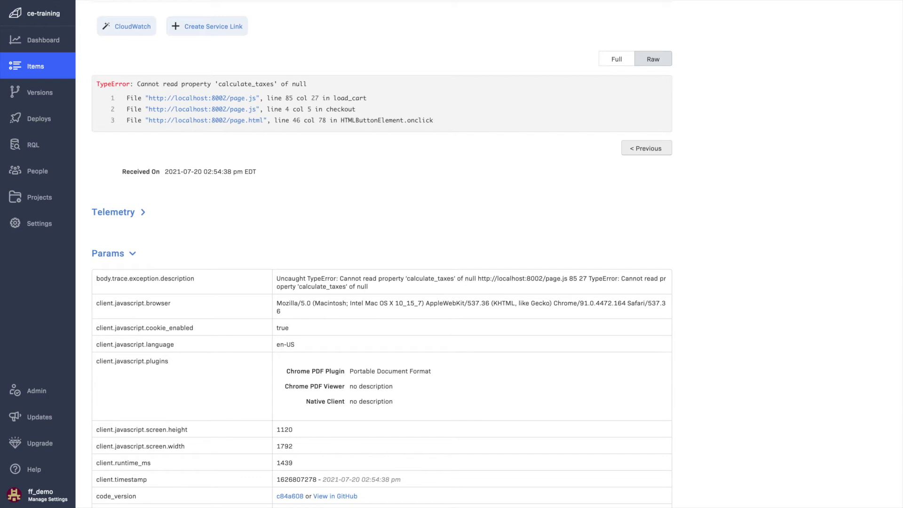
{"action": "scroll", "coordinate": [895, 403], "scroll_direction": "down", "scroll_amount": 3}
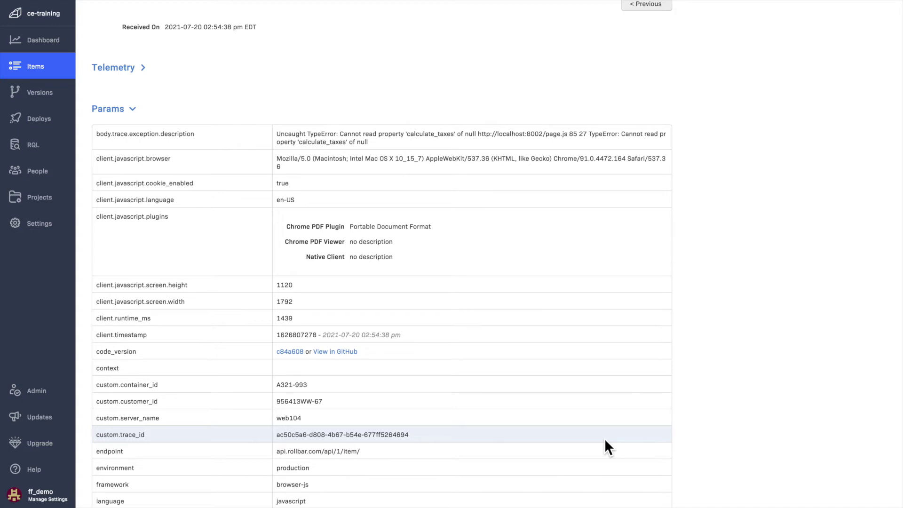
{"action": "scroll", "coordinate": [786, 368], "scroll_direction": "up", "scroll_amount": 1}
{"action": "scroll", "coordinate": [786, 367], "scroll_direction": "up", "scroll_amount": 7}
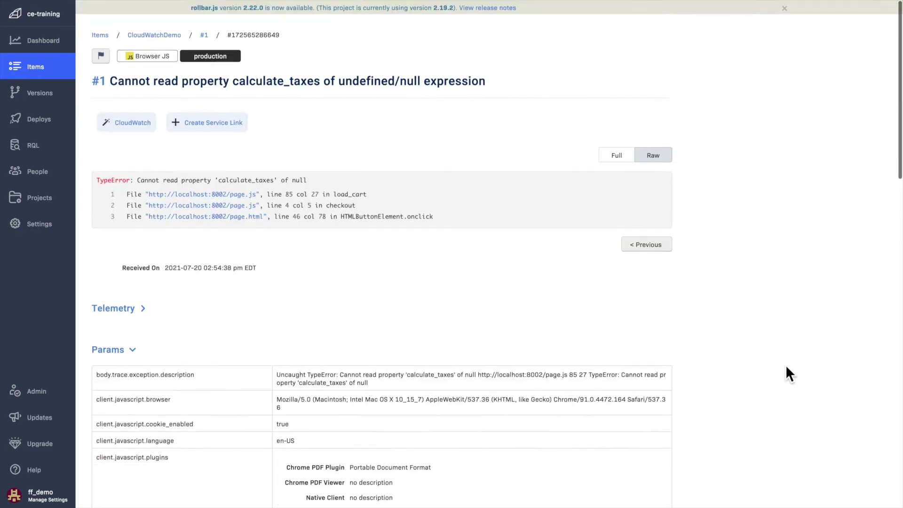
- Follow the occurrence's CloudWatch service link, expand the first three log events, and highlight the tax_rate value in the error message
{"action": "left_click", "coordinate": [145, 127]}
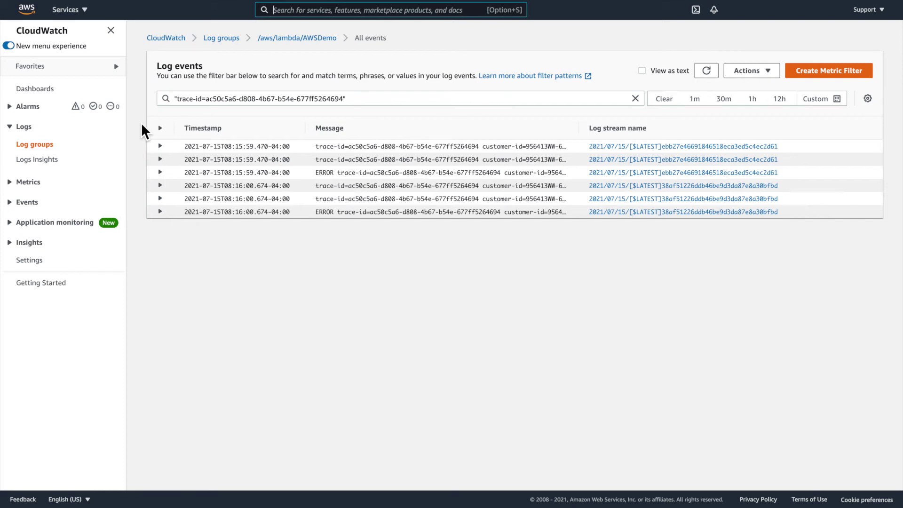
{"action": "left_click", "coordinate": [160, 146]}
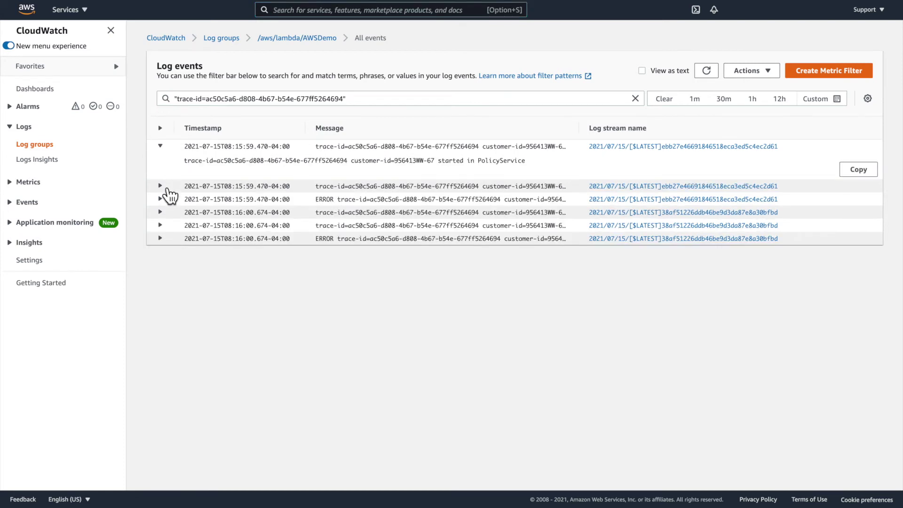
{"action": "left_click", "coordinate": [160, 187]}
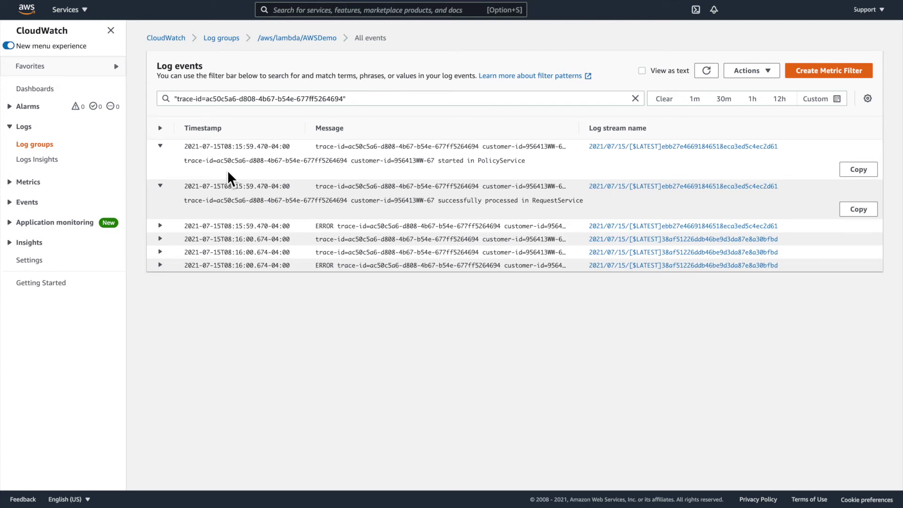
{"action": "left_click", "coordinate": [165, 229]}
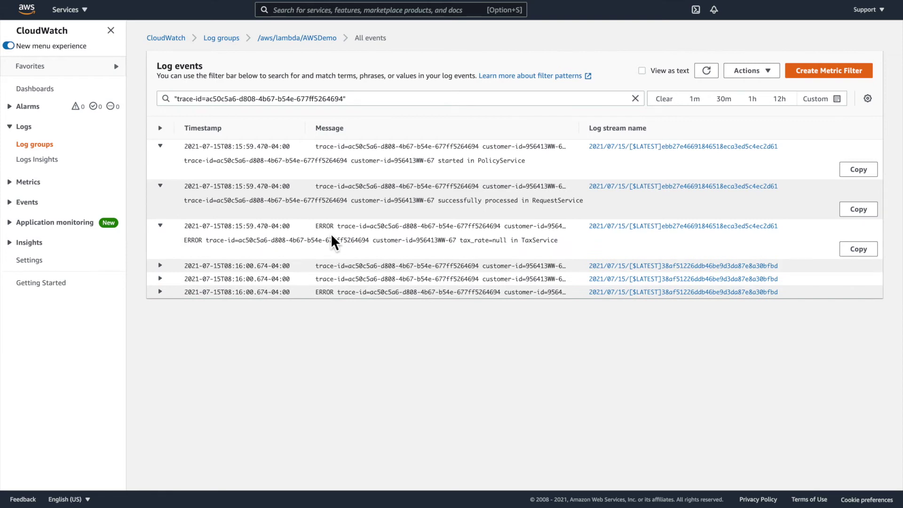
{"action": "left_click_drag", "start_coordinate": [508, 241], "coordinate": [460, 243]}
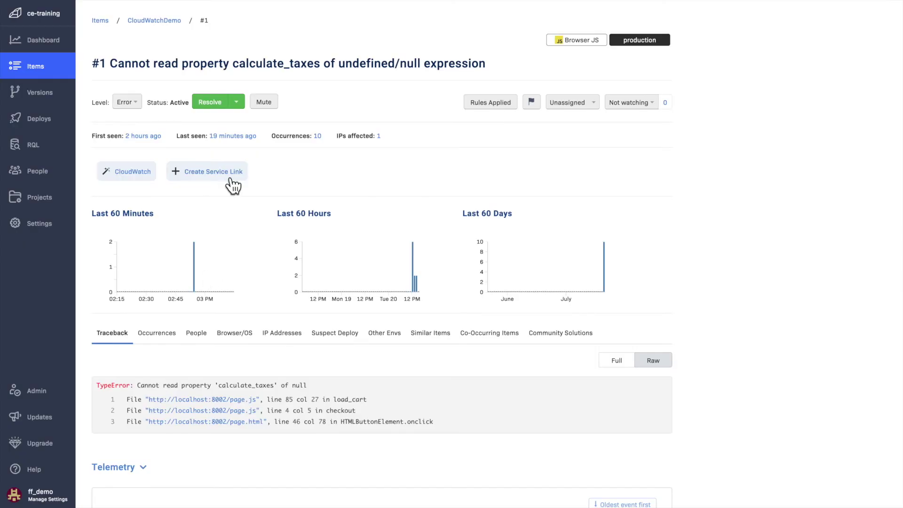
- Start a new service link for the CloudWatchDemo project and paste the CloudWatch log-events query URL into it
{"action": "left_click", "coordinate": [230, 178]}
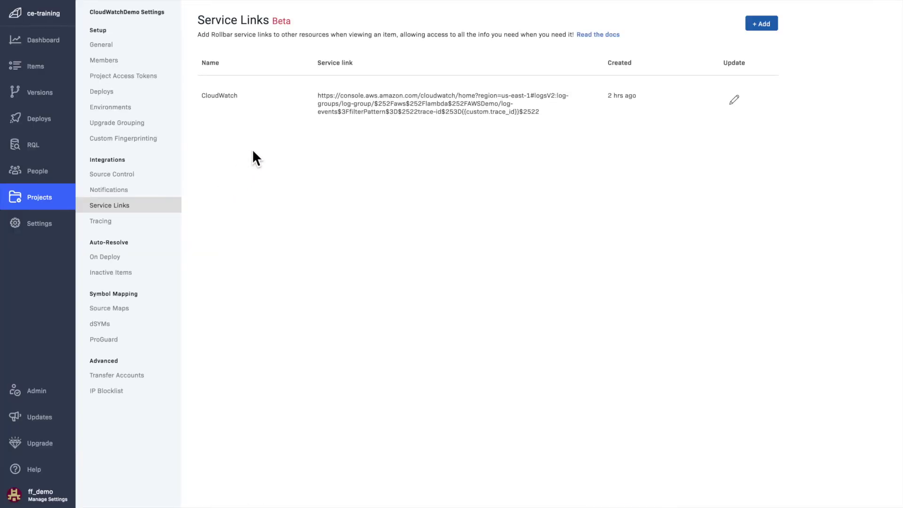
{"action": "left_click", "coordinate": [761, 24]}
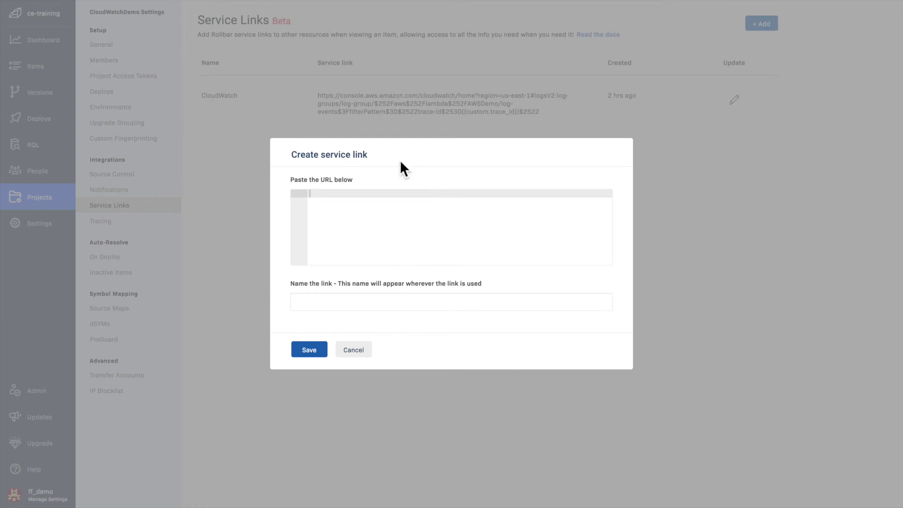
{"action": "left_click", "coordinate": [359, 208]}
{"action": "key", "text": "ctrl+v"}
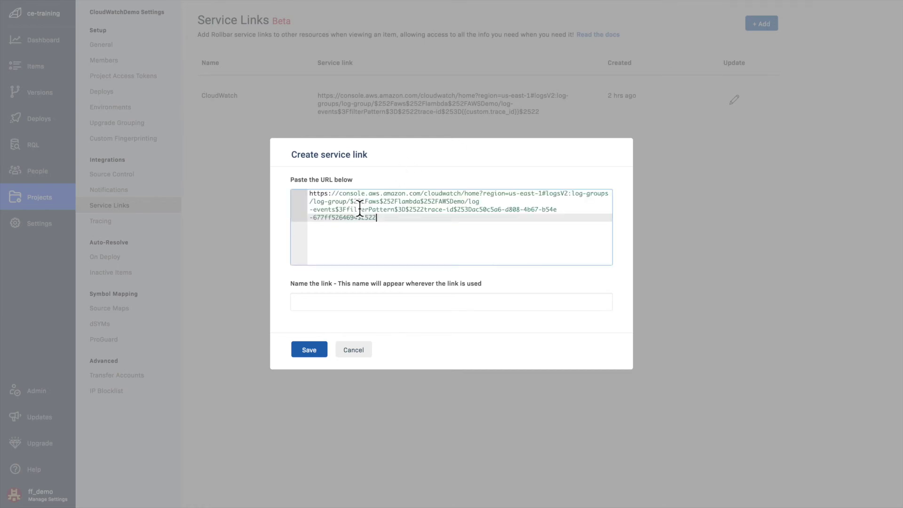
- Isolate the literal trace ID in the pasted URL on its own line and replace it with {{custom.trace_id}}
{"action": "left_click", "coordinate": [477, 211]}
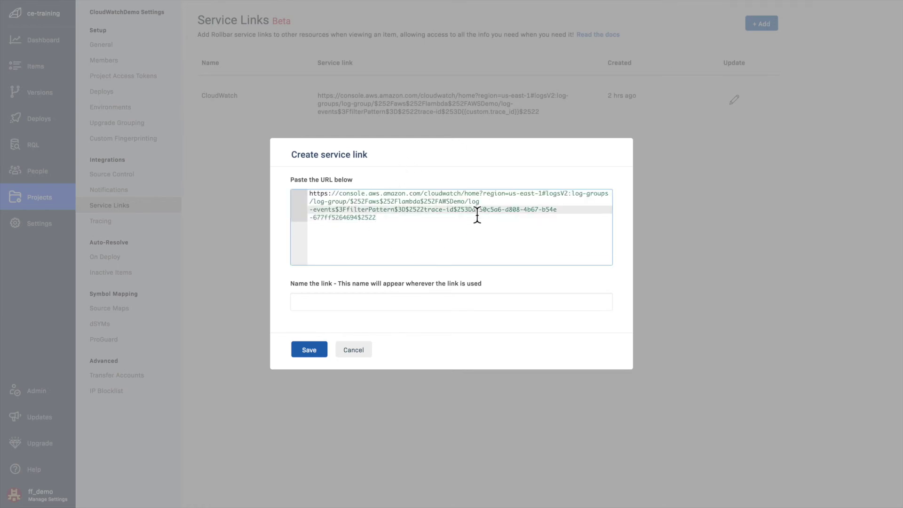
{"action": "key", "text": "Return"}
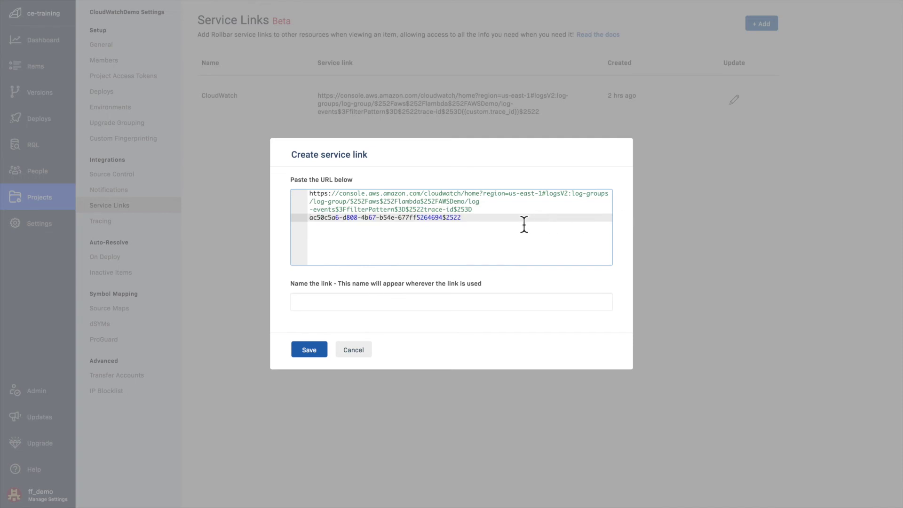
{"action": "left_click", "coordinate": [443, 218]}
{"action": "key", "text": "Return"}
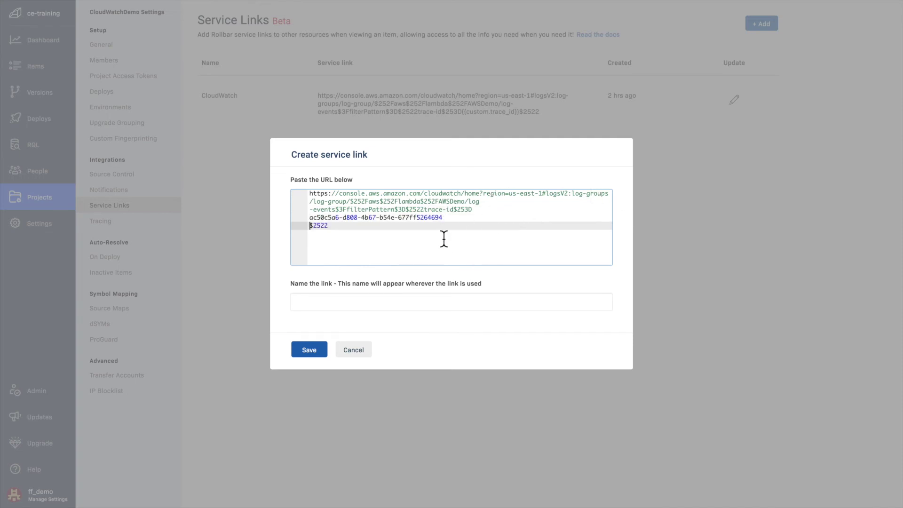
{"action": "left_click_drag", "start_coordinate": [447, 219], "coordinate": [292, 218]}
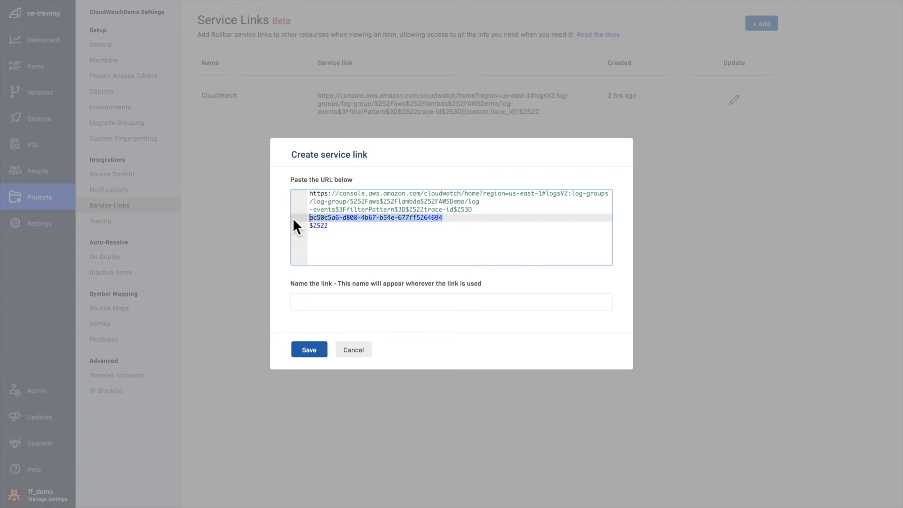
{"action": "key", "text": "BackSpace"}
{"action": "type", "text": "{{custm"}
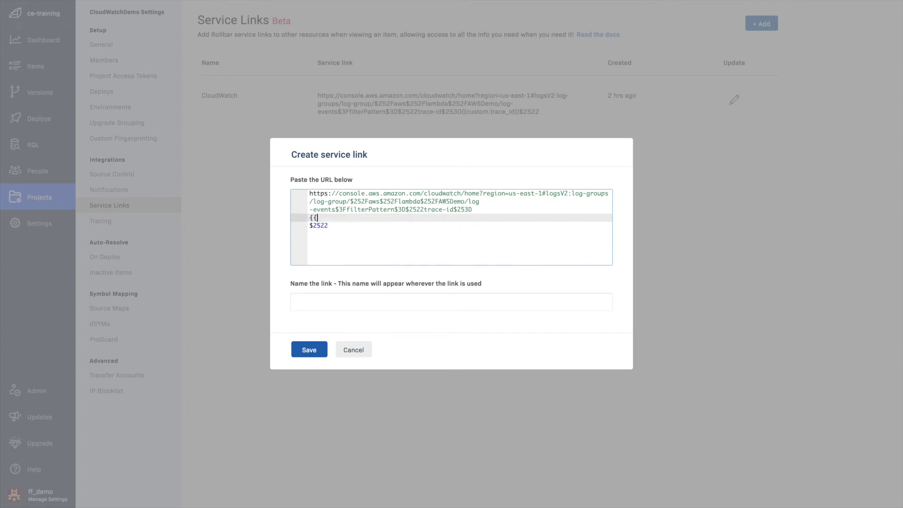
{"action": "key", "text": "BackSpace"}
{"action": "type", "text": "om.trace_id}}"}
- Remove the line breaks around the {{custom.trace_id}} placeholder so the URL is one continuous string ending in $2522
{"action": "left_click", "coordinate": [311, 218]}
{"action": "key", "text": "BackSpace"}
{"action": "key", "text": "Down"}
{"action": "key", "text": "Left"}
{"action": "key", "text": "Left"}
{"action": "key", "text": "Left"}
{"action": "key", "text": "Left"}
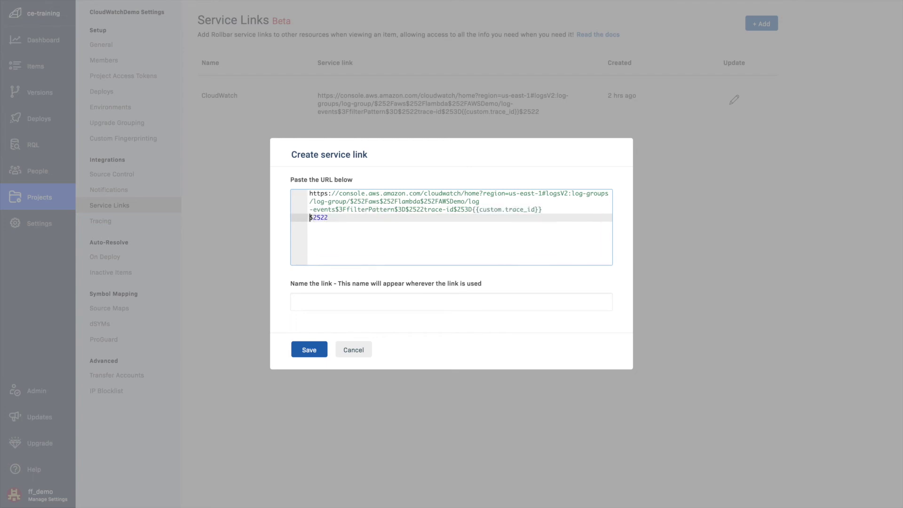
{"action": "key", "text": "BackSpace"}
- Name the service link "Trace ID Query" and save it
{"action": "left_click", "coordinate": [334, 306]}
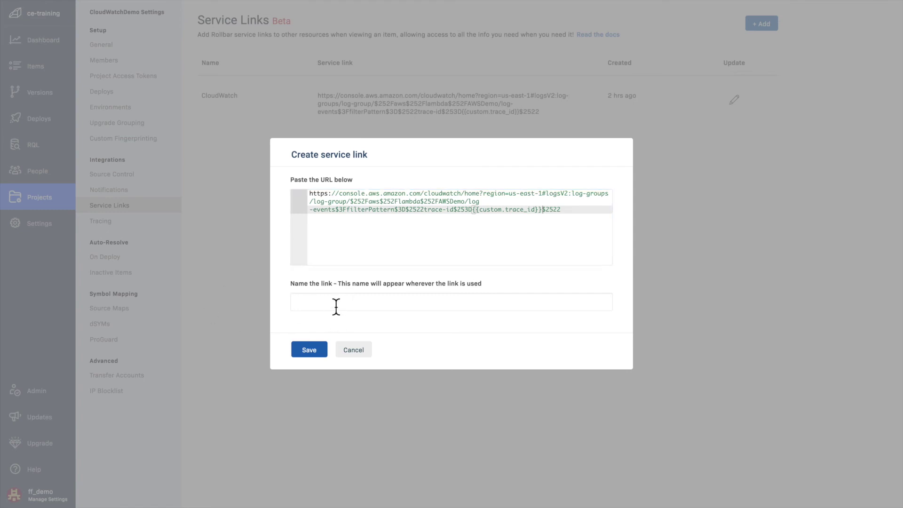
{"action": "type", "text": "Trace ID Query"}
{"action": "left_click", "coordinate": [316, 355]}
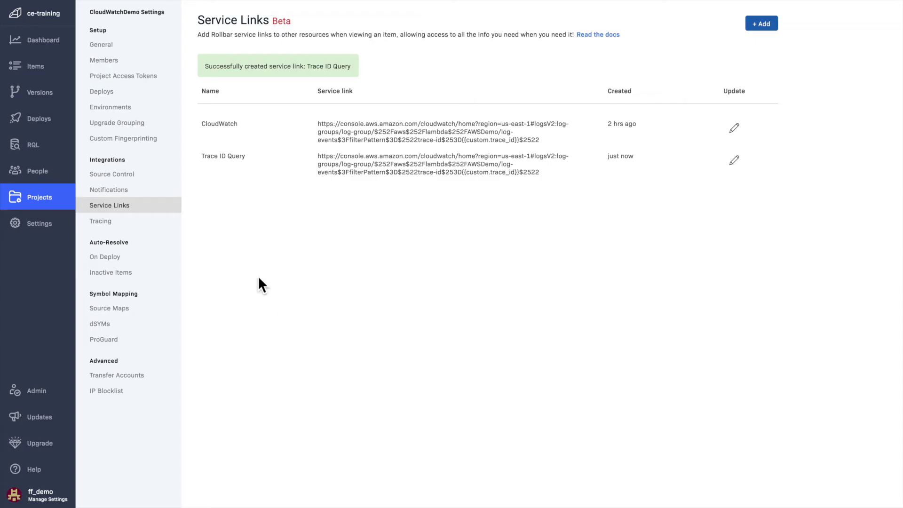
- Return to the calculate_taxes error item and follow its new Trace ID Query service link
{"action": "left_click", "coordinate": [42, 75]}
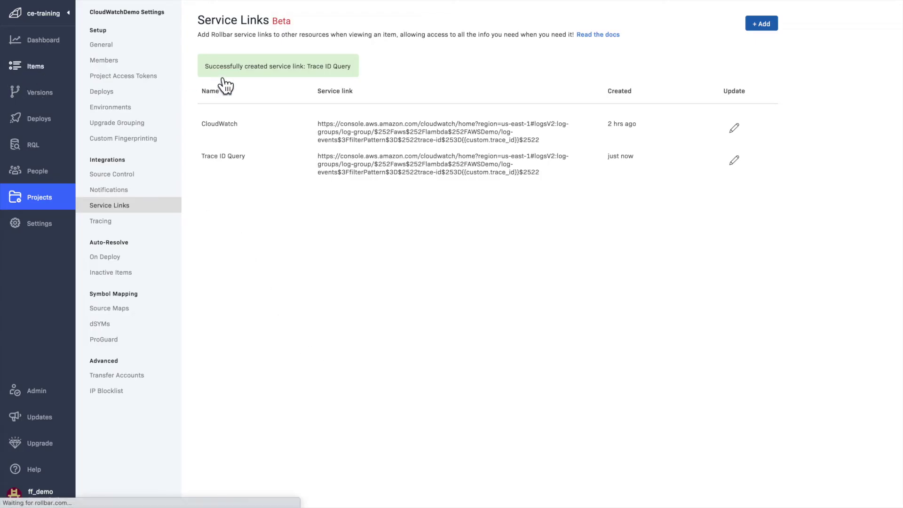
{"action": "left_click", "coordinate": [238, 65]}
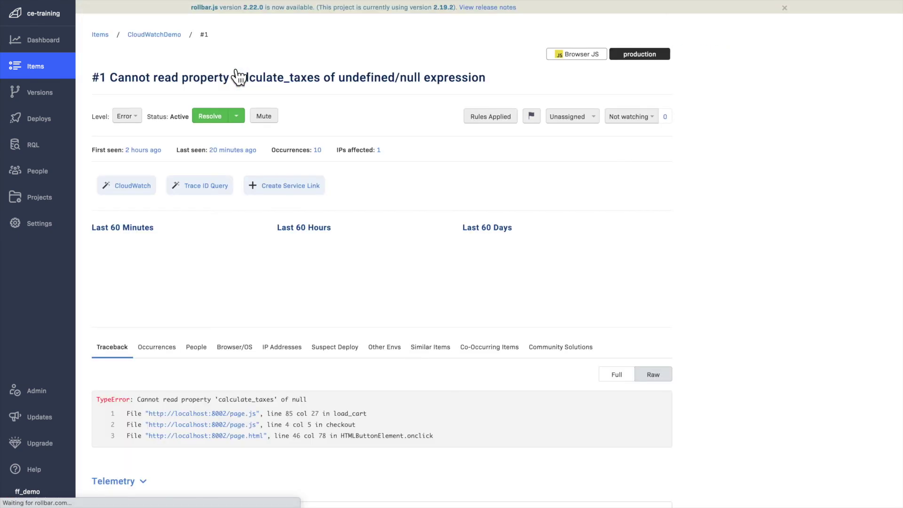
{"action": "scroll", "coordinate": [191, 289], "scroll_direction": "down", "scroll_amount": 1}
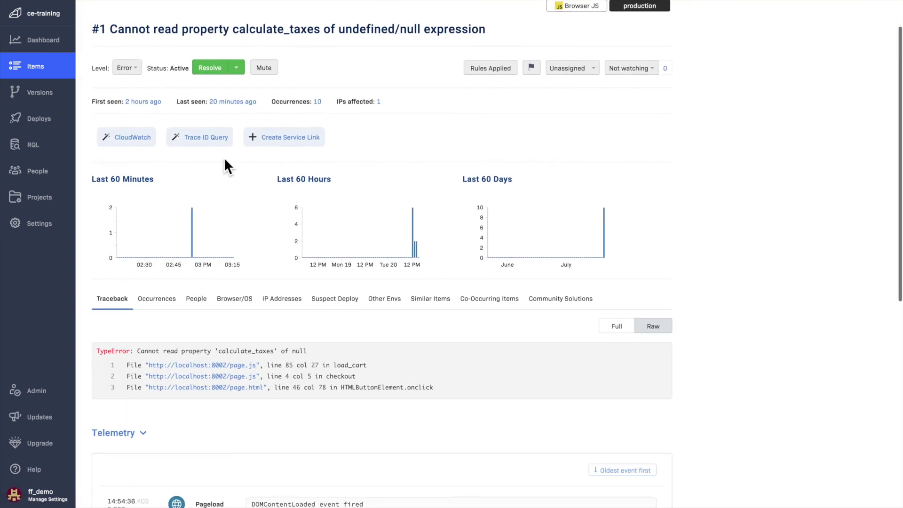
{"action": "left_click", "coordinate": [215, 143]}
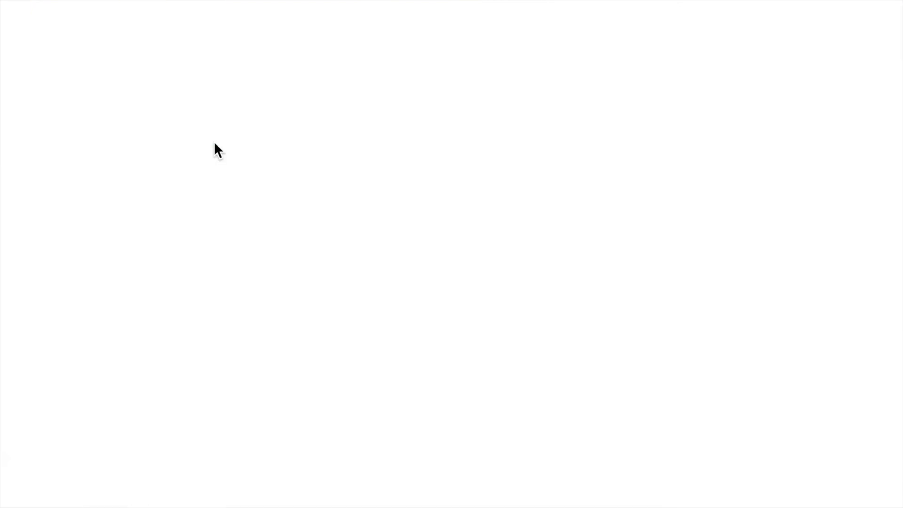